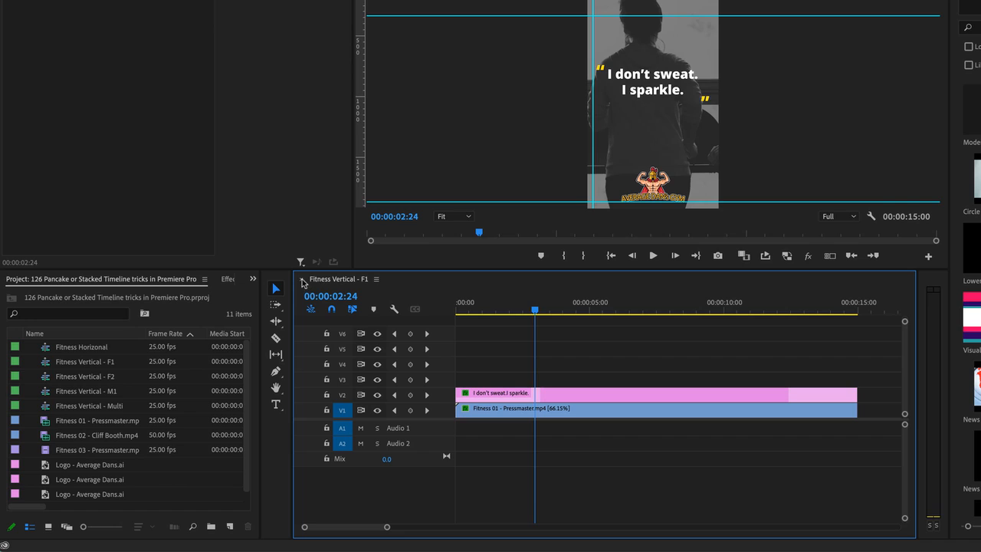
Close the Fitness Vertical - F1 sequence and open Fitness Vertical - Multi in the timeline
click(302, 280)
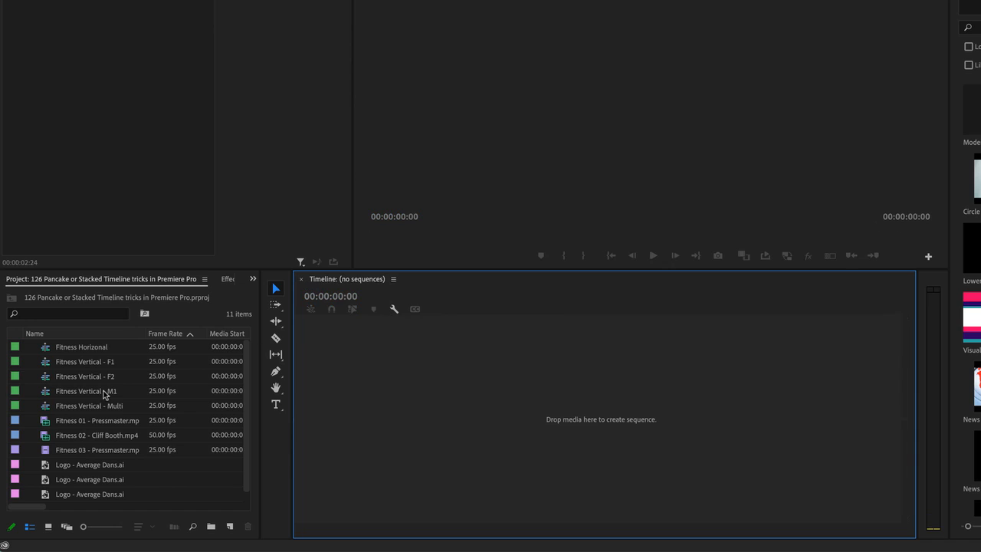
double_click(47, 408)
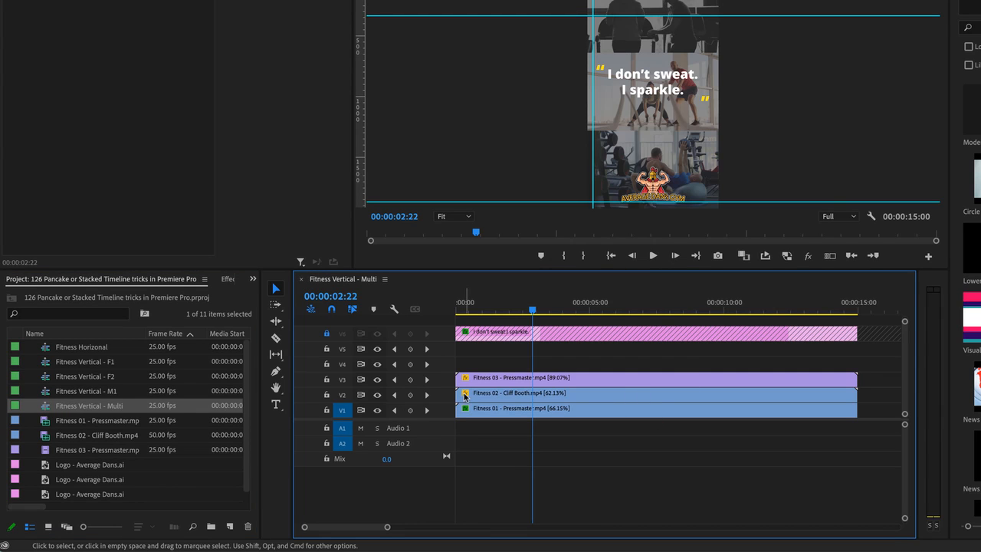
Create a new sequence from the custom Social Vertical preset and rename it May 2022
click(229, 526)
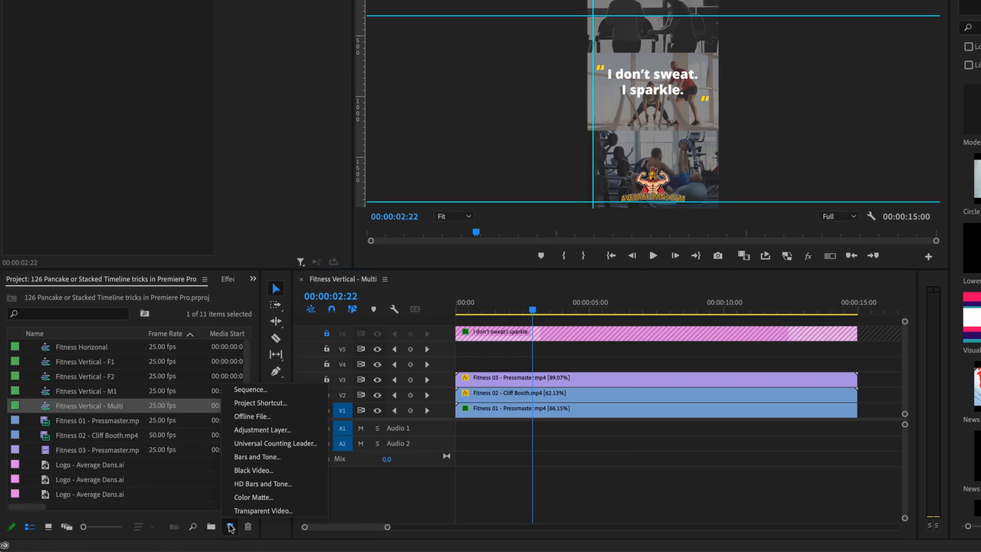
click(249, 389)
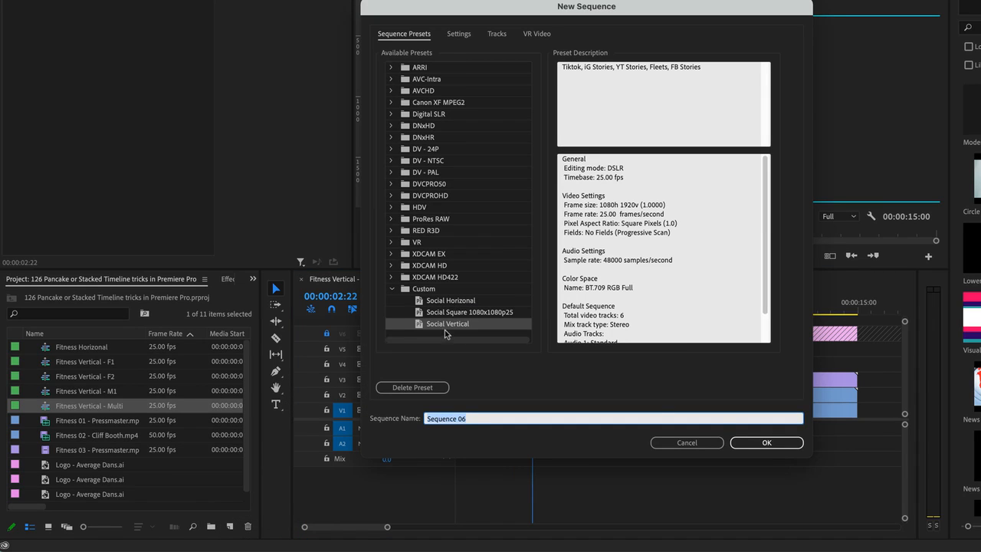
click(769, 444)
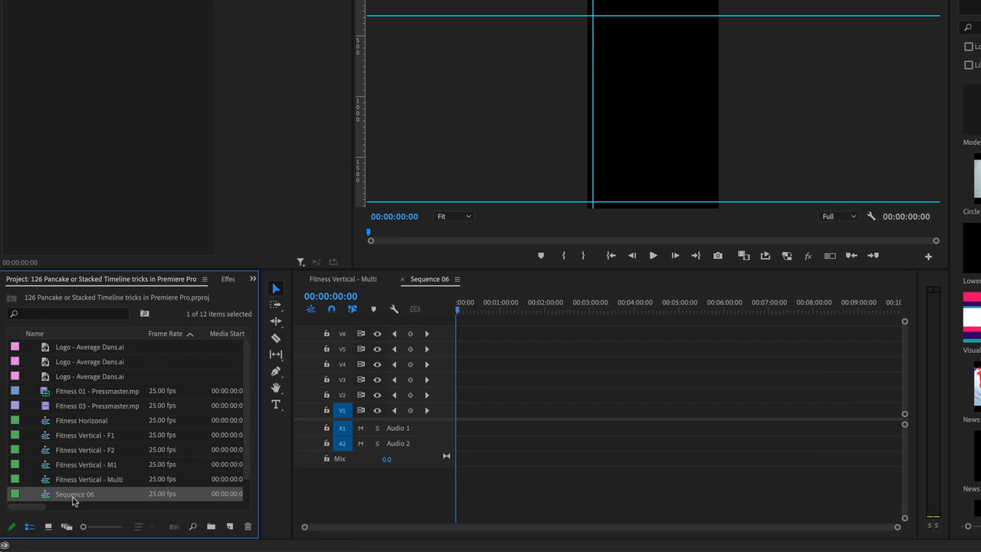
click(68, 495)
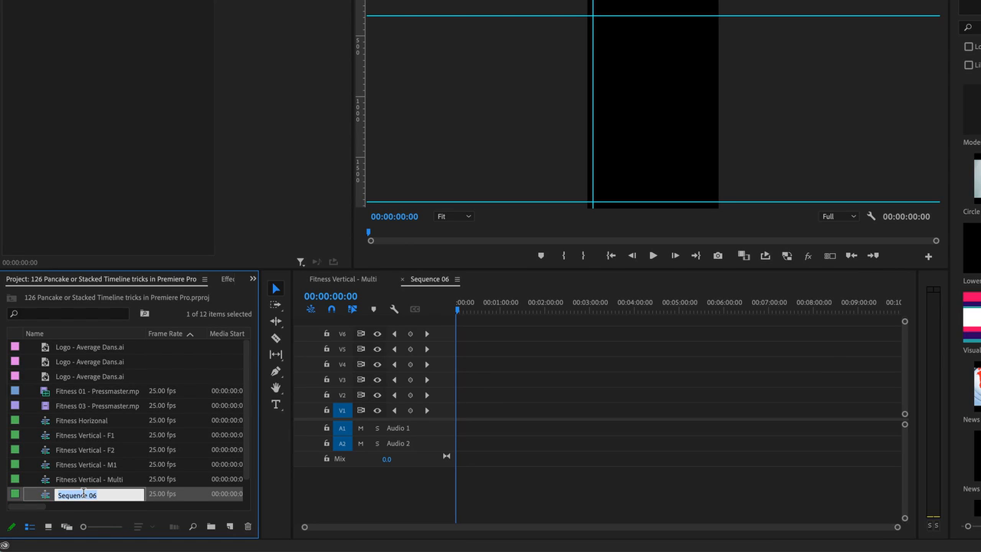
text(May 2022)
key(Tab)
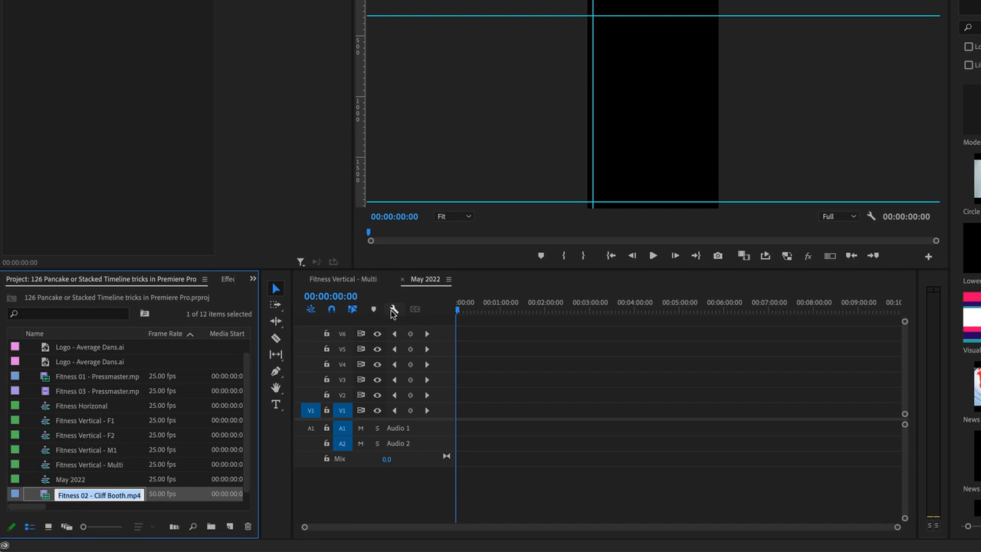
Stack the May 2022 timeline below Fitness Vertical - Multi and enlarge both so their tracks are visible
click(363, 284)
click(425, 280)
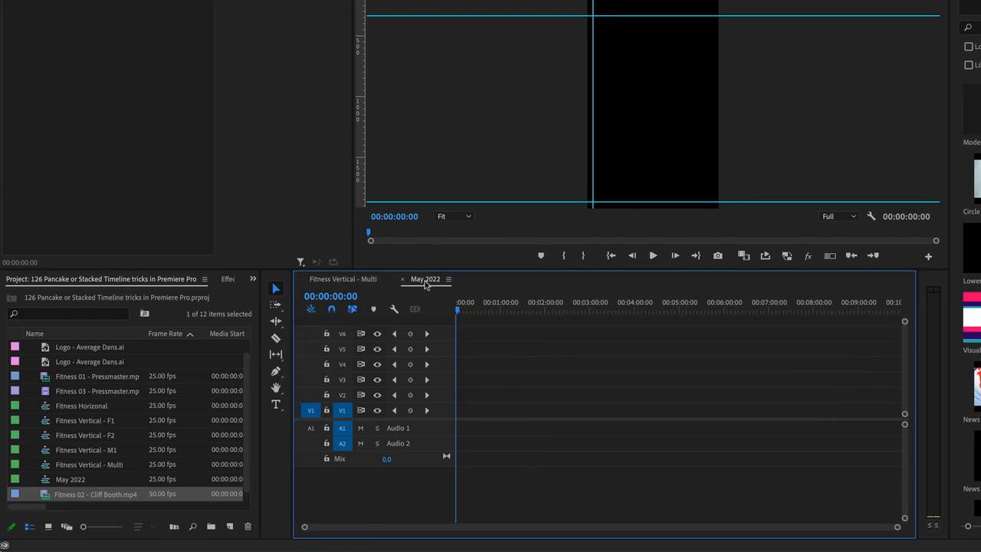
drag(428, 282, 359, 521)
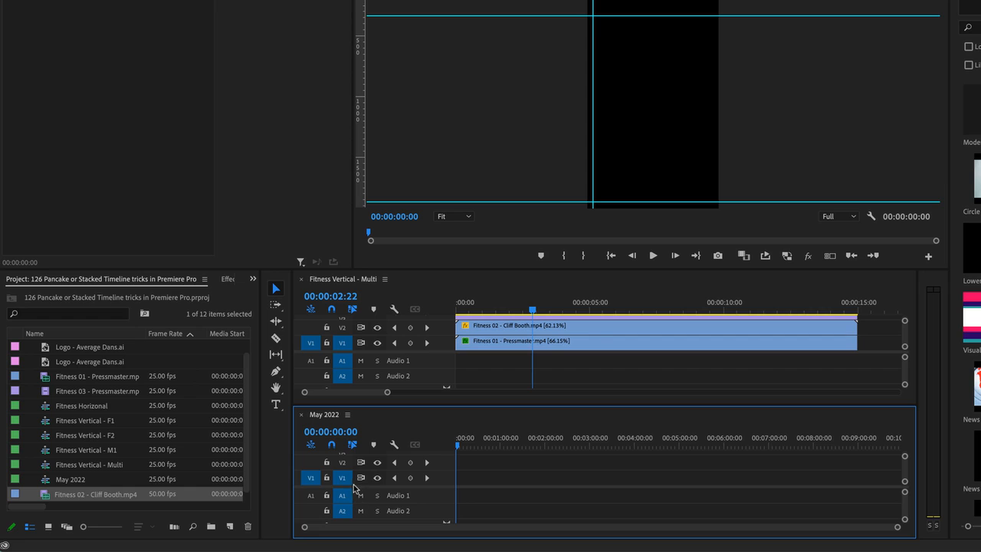
drag(360, 270, 362, 146)
drag(353, 405, 361, 348)
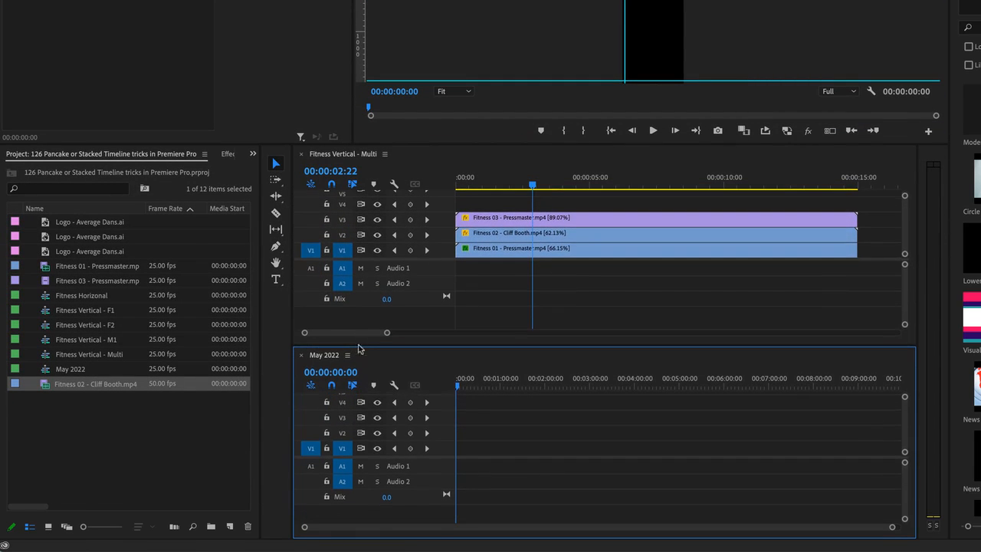
Copy the Fitness 03 clip from Fitness Vertical - Multi to the start of V2 in May 2022, keeping the existing sequence settings
click(494, 222)
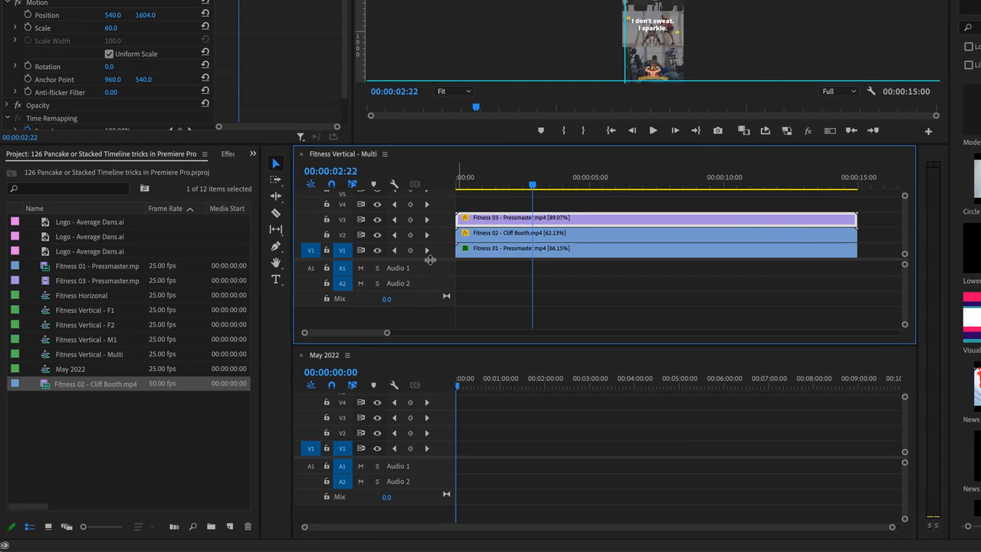
drag(429, 259, 430, 284)
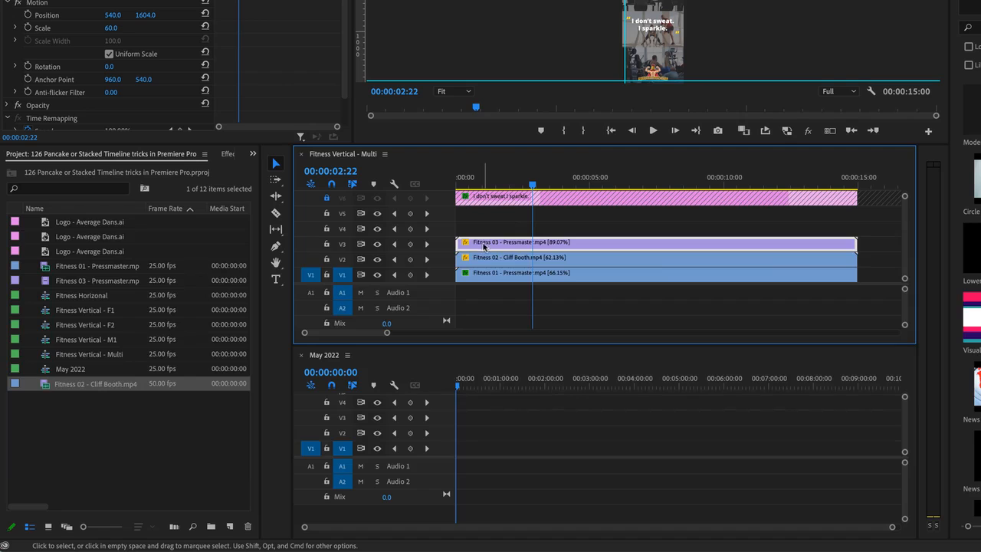
drag(484, 246, 460, 434)
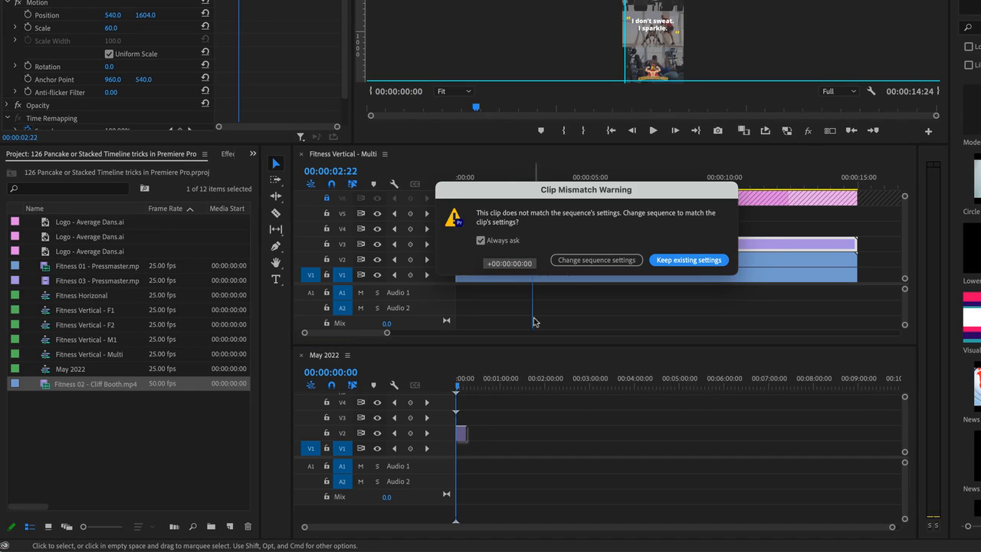
click(686, 261)
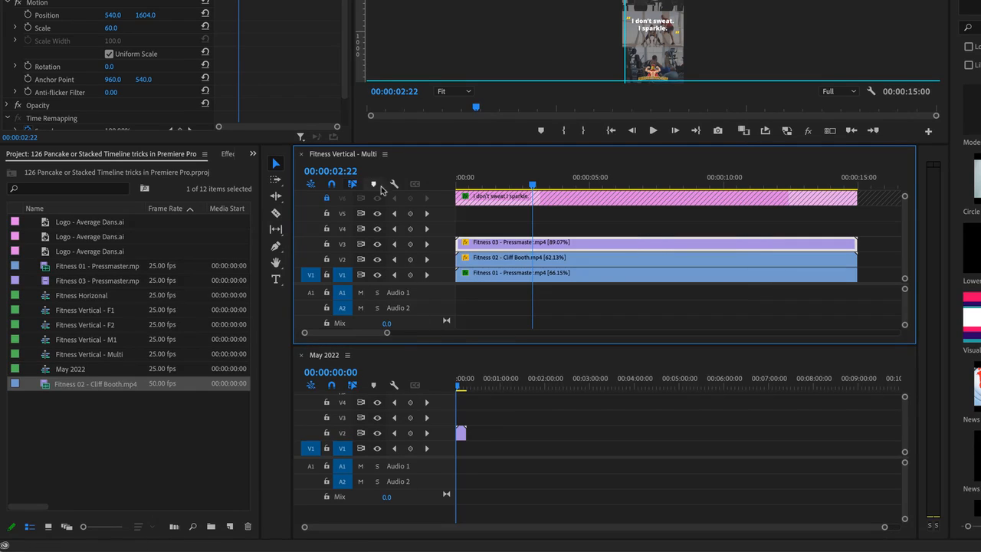
Unlock V6 in Fitness Vertical - Multi and copy its "I don't sweat. I sparkle." graphic to the start of V3 in May 2022
click(327, 198)
drag(494, 201, 458, 419)
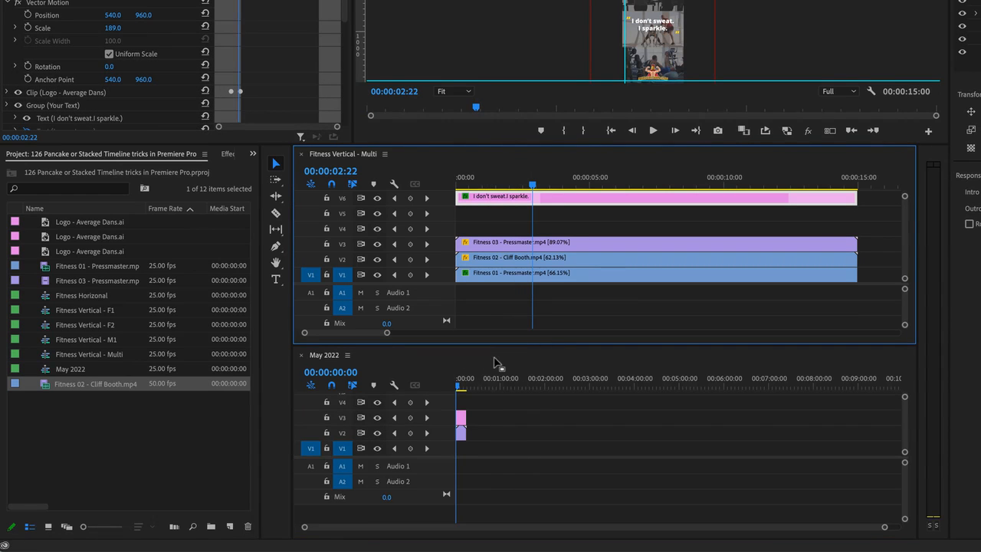
Group the May 2022 and Fitness Vertical - Multi timelines into one panel and switch between the two sequences
drag(325, 358, 406, 159)
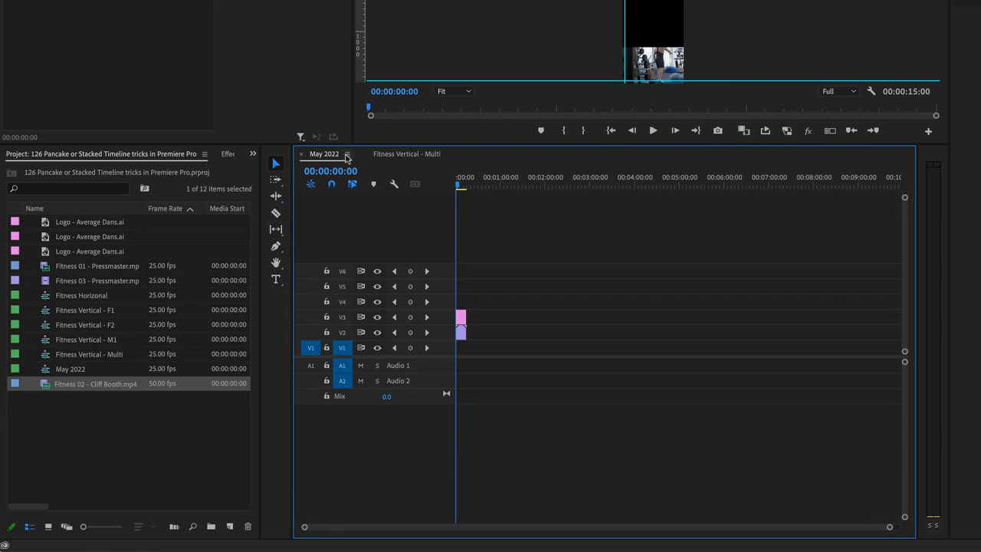
click(409, 156)
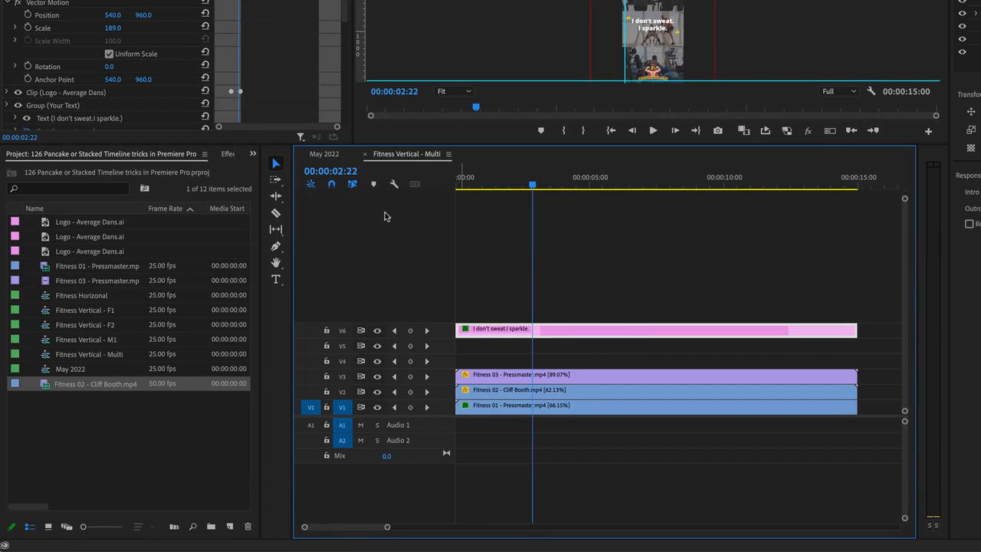
click(324, 154)
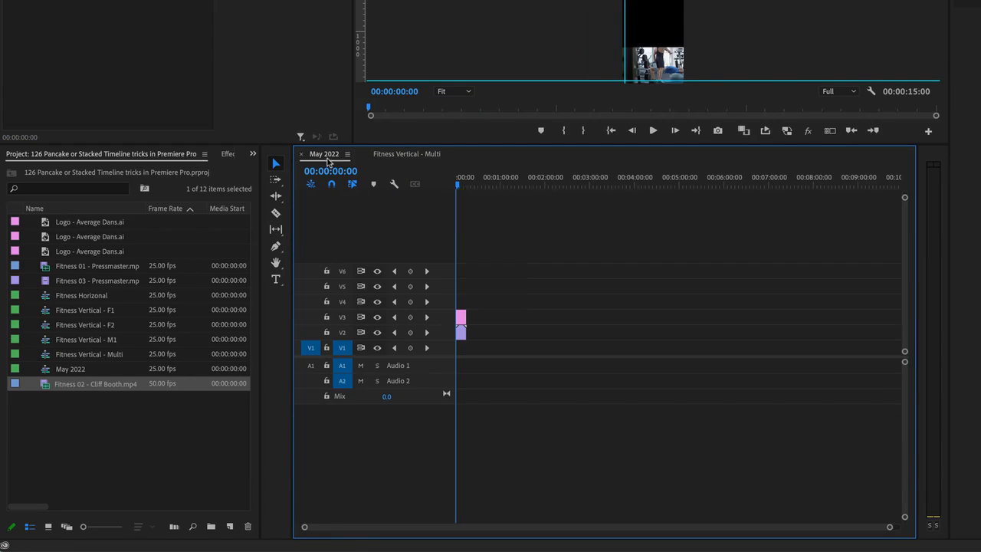
click(408, 154)
Dock the Fitness Vertical - Multi timeline below May 2022, and close the May 2022 timeline
drag(407, 157, 405, 524)
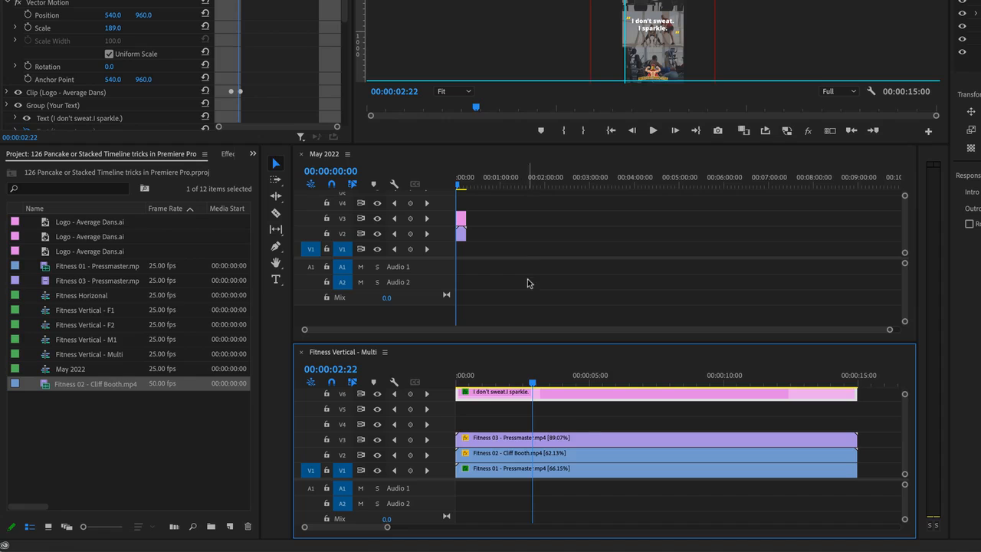
click(301, 190)
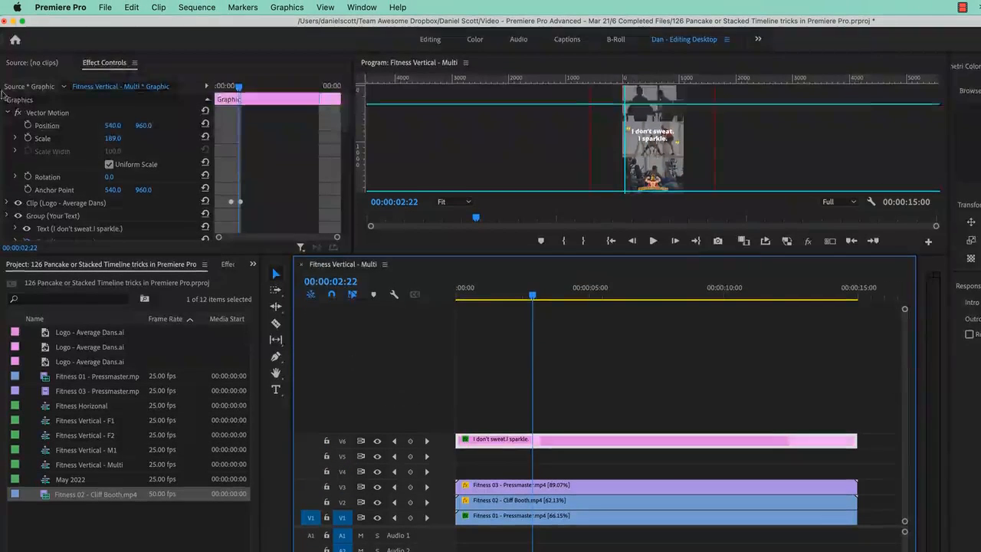
Start a new project named "Social - May 2022" while keeping the current project open
click(107, 10)
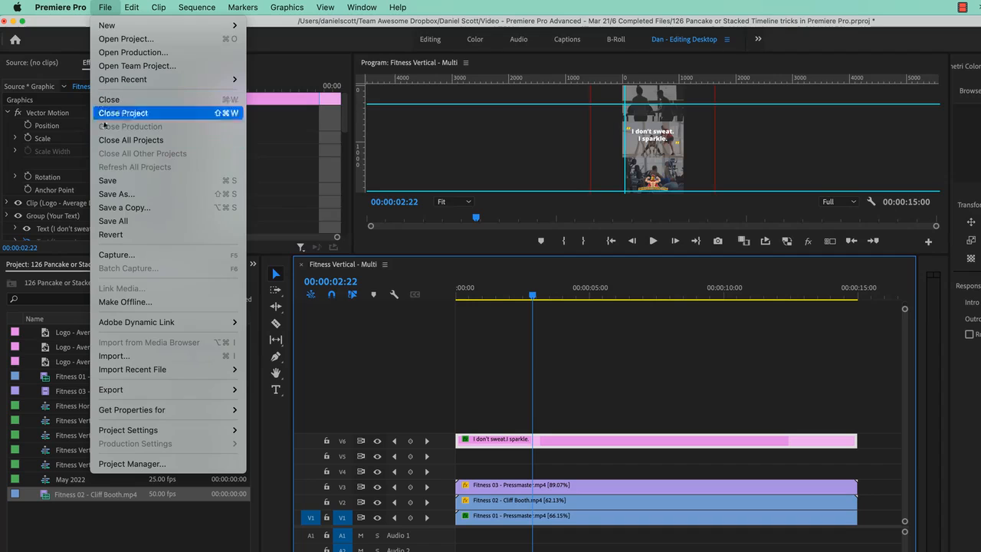
mouse_move(109, 33)
click(264, 25)
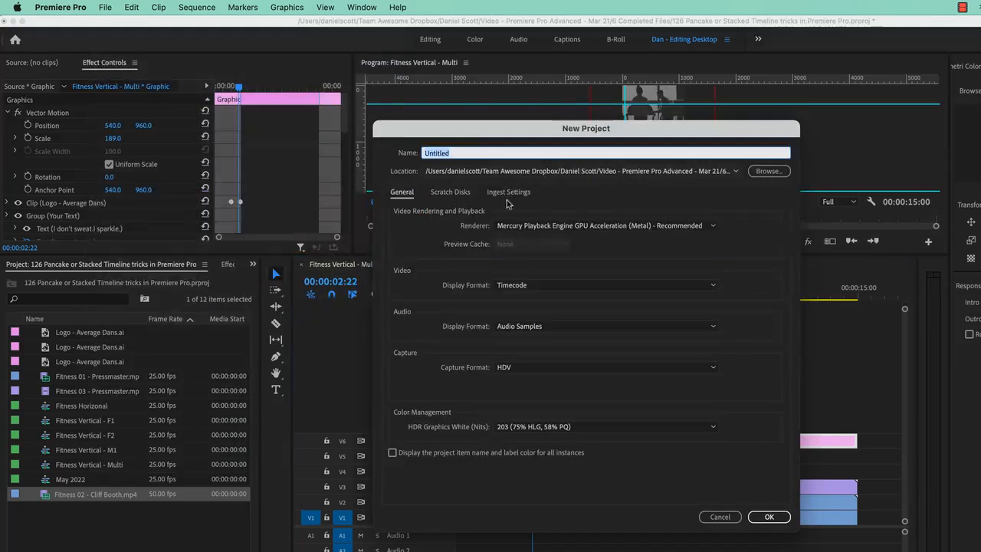
text(Soc)
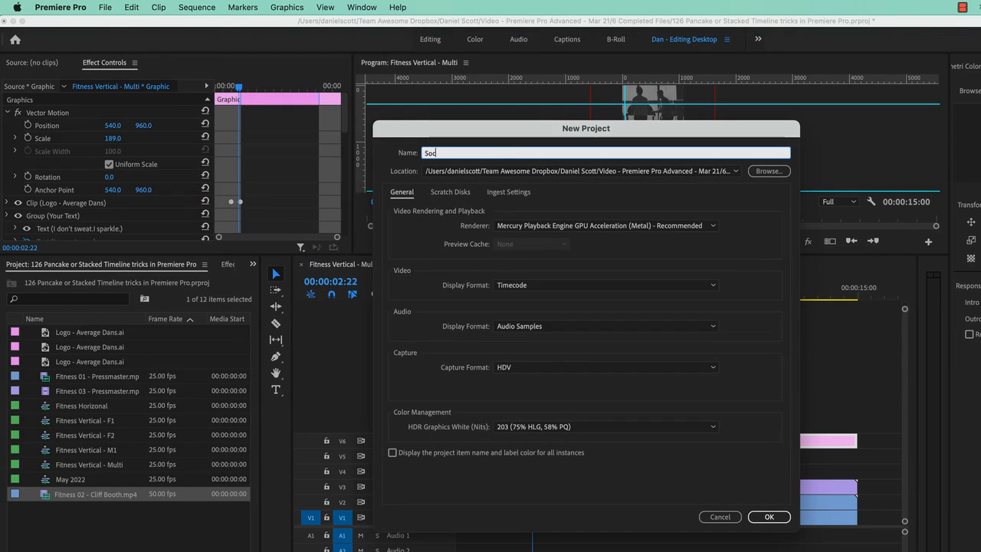
text(ial - May)
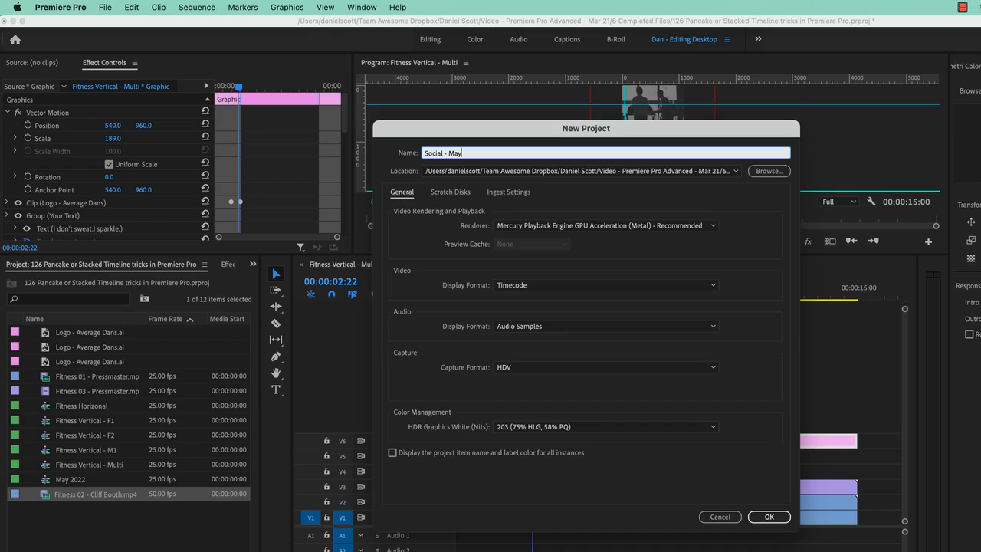
text( 2022)
Set the new project's location to the Desktop folder and create the project
click(779, 171)
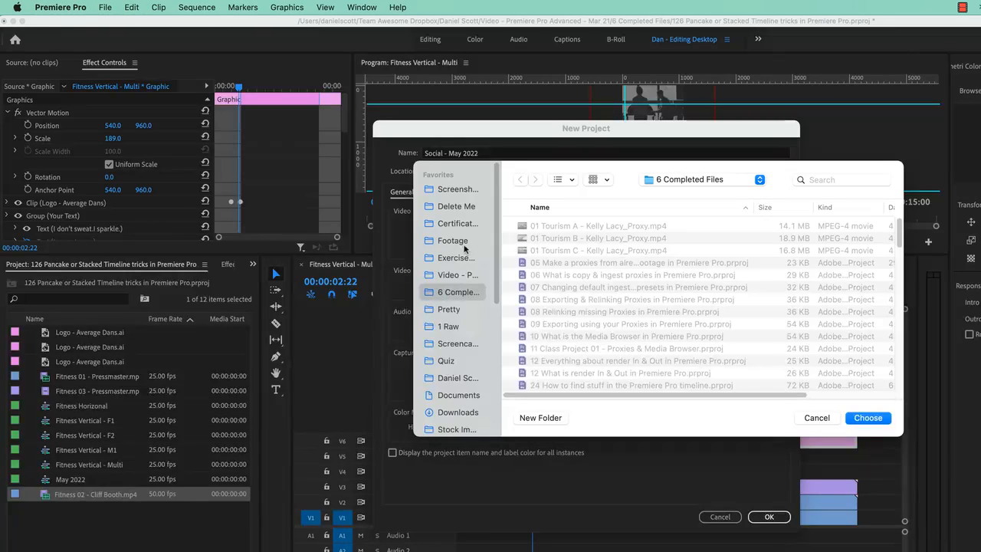
click(467, 412)
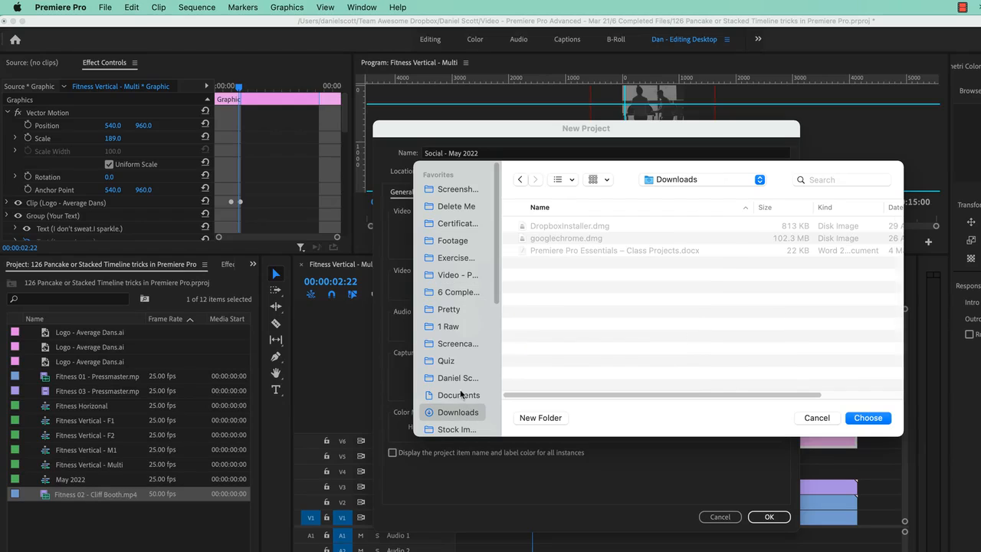
scroll(461, 359, down, 3)
drag(469, 323, 473, 340)
scroll(474, 340, down, 5)
scroll(472, 342, up, 6)
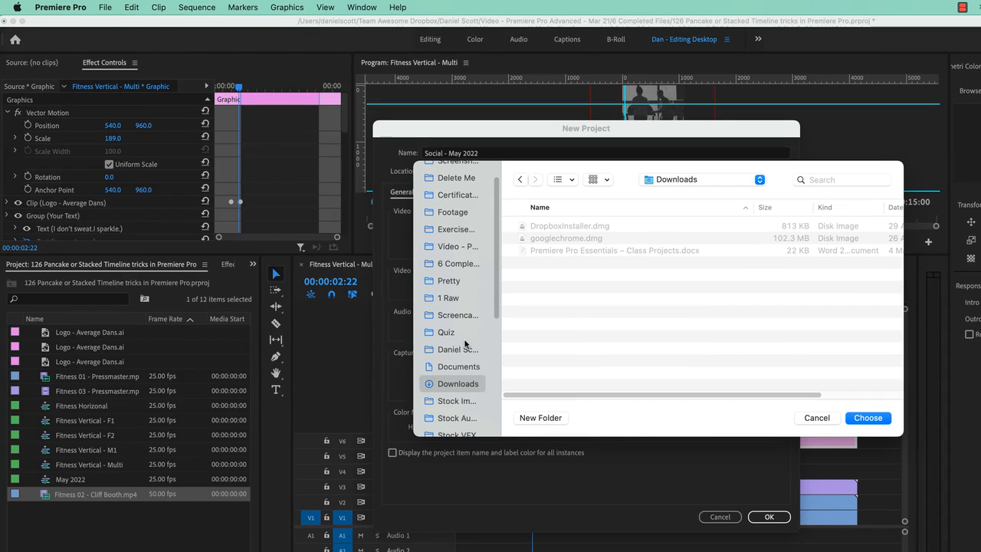
click(690, 184)
click(674, 195)
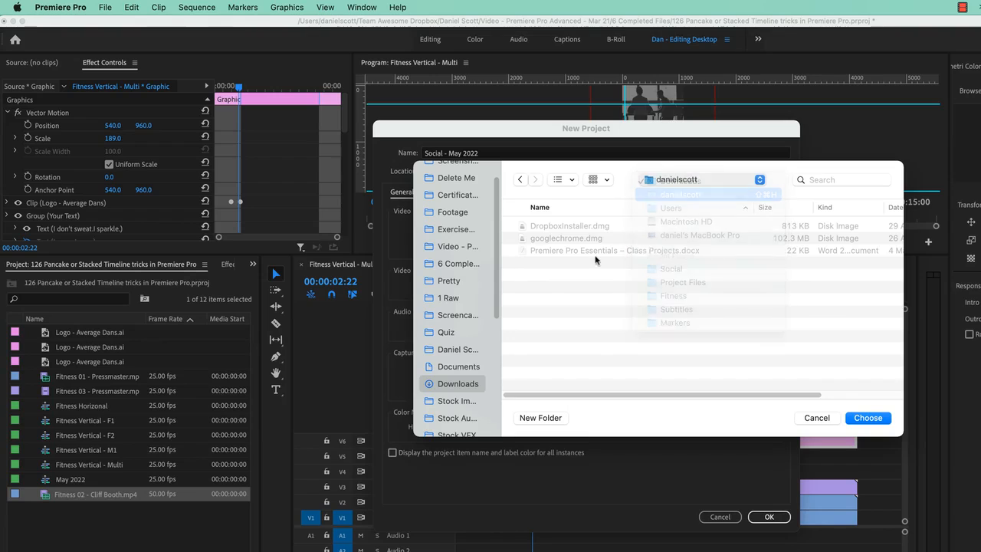
double_click(546, 250)
key(Return)
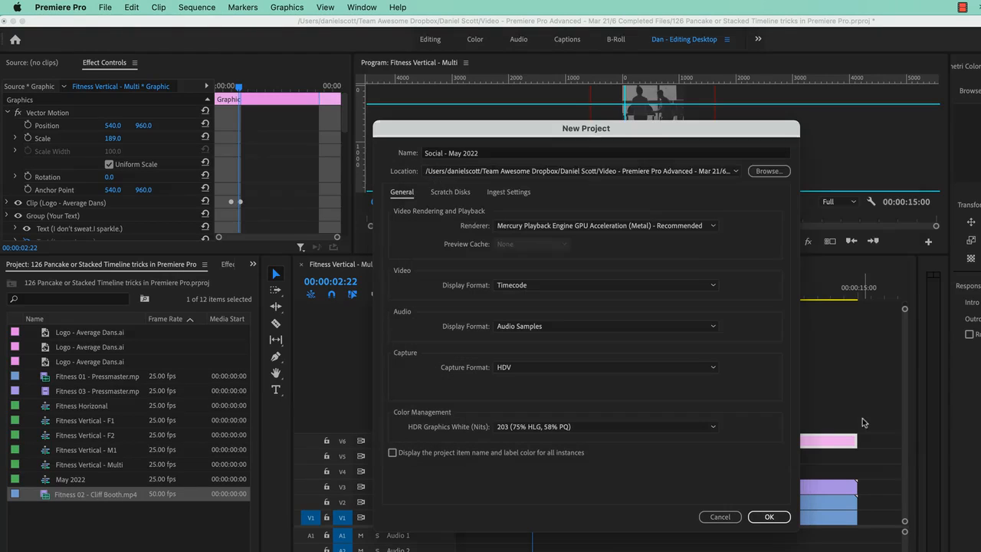
click(768, 517)
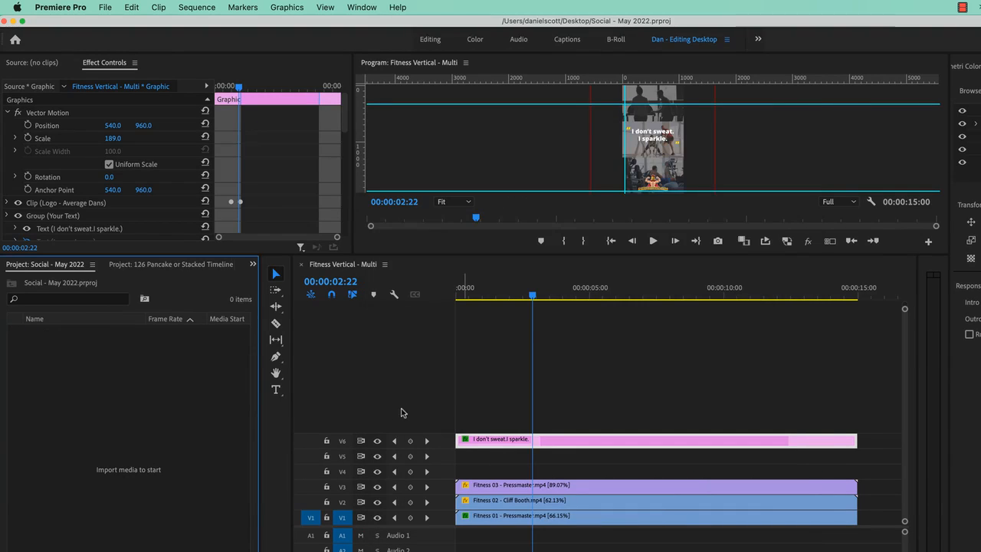
Check the contents of the "126 Pancake or Stacked Timeline tricks" project, widen the project panel, and return to Social - May 2022
click(138, 269)
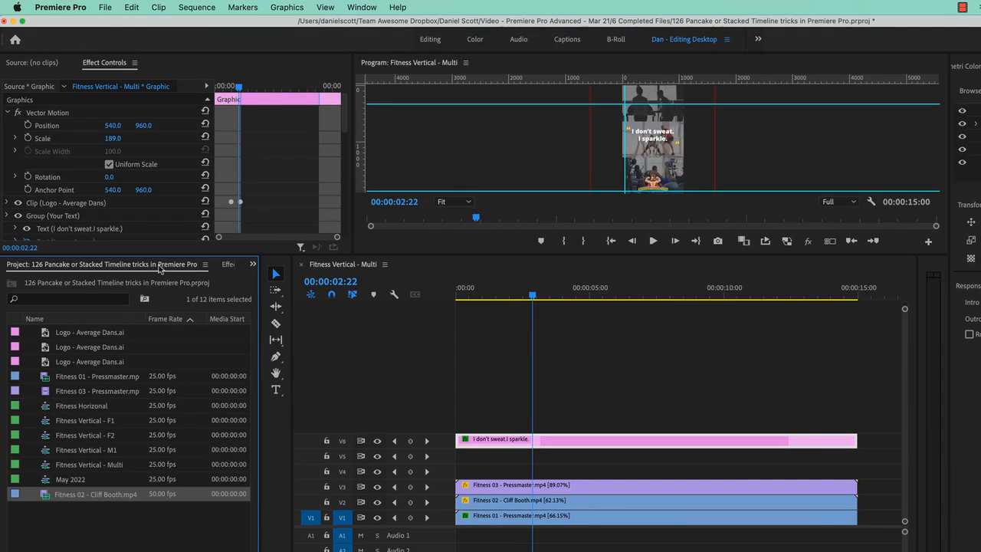
drag(260, 273, 314, 275)
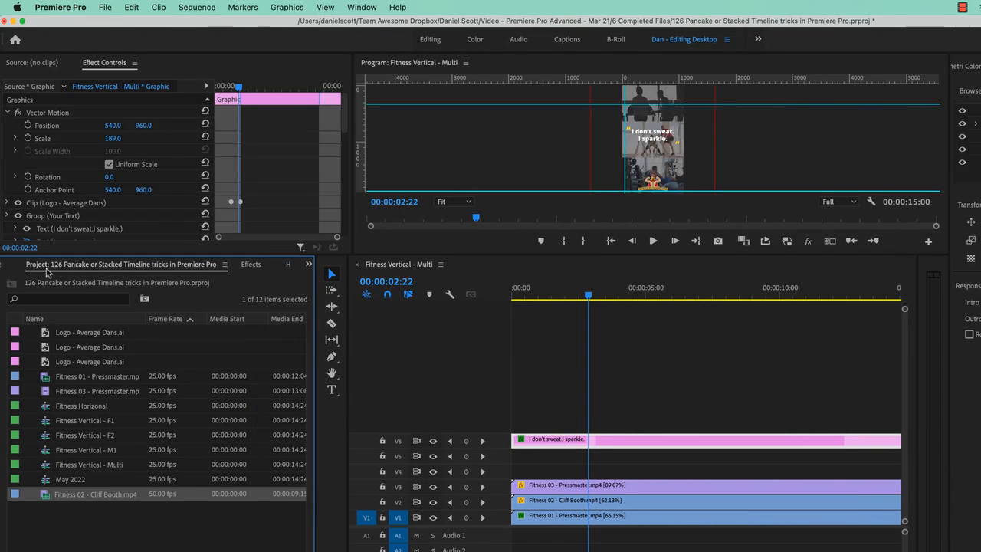
click(46, 265)
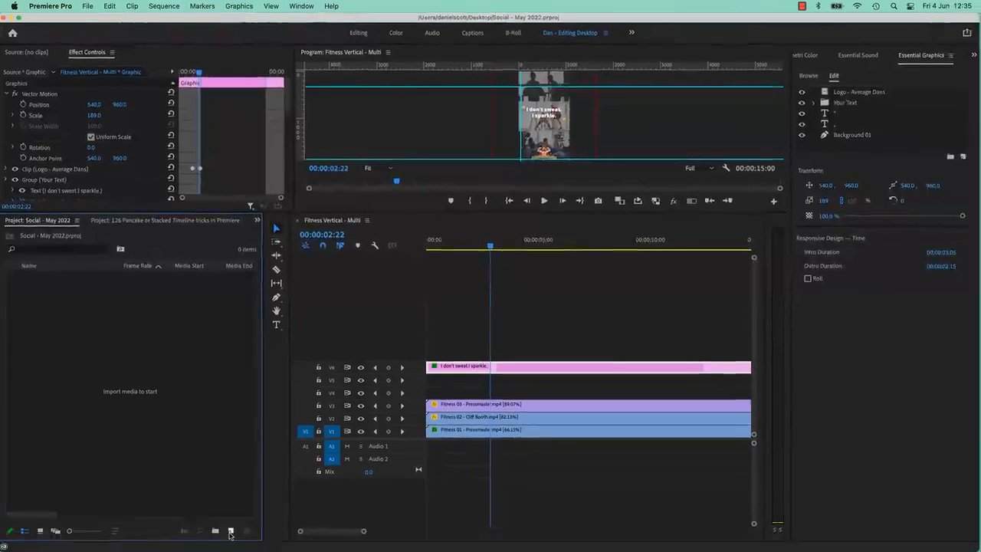
Create a sequence in the Social - May 2022 project using the custom Social Vertical preset and its default name
click(230, 531)
click(248, 417)
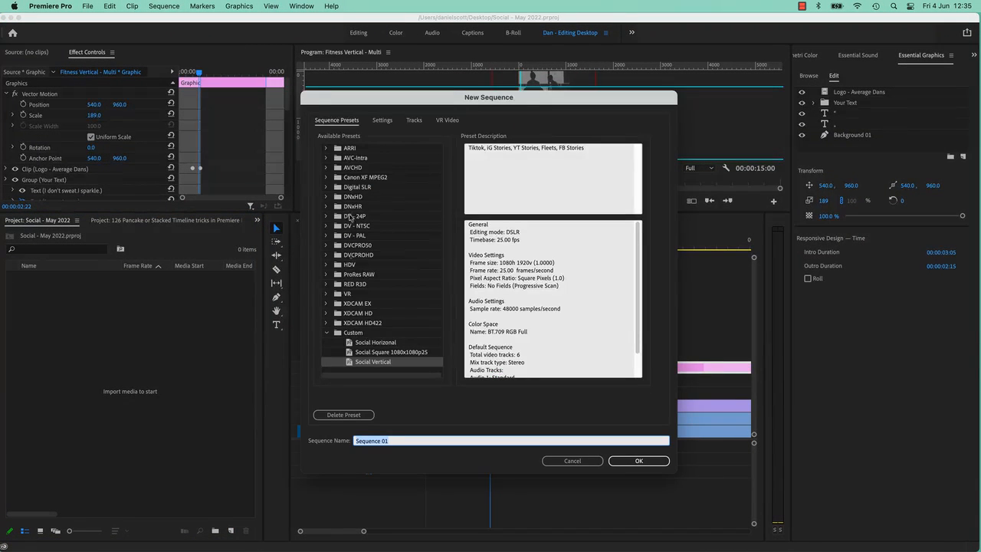
click(640, 462)
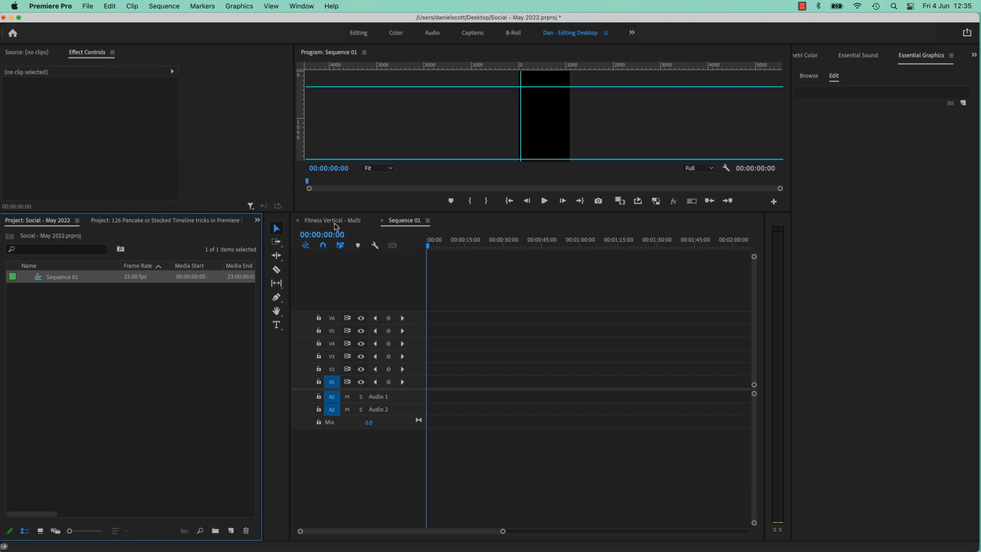
Stack the Sequence 01 timeline beneath the Fitness Vertical - Multi timeline
click(142, 223)
click(15, 220)
drag(403, 221, 432, 528)
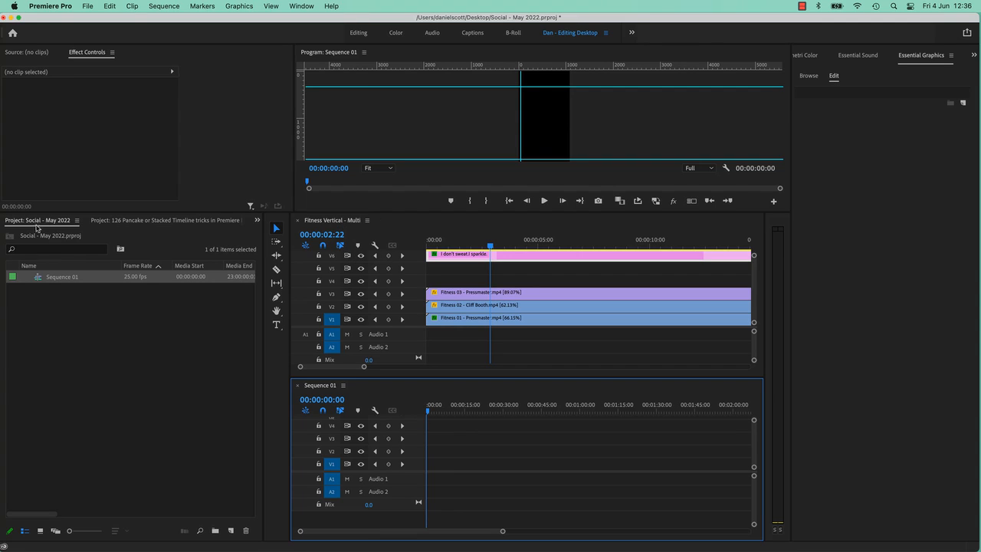
Copy the Fitness 03 clip from Fitness Vertical - Multi to the start of track V3 in Sequence 01, keeping the existing sequence settings
click(56, 296)
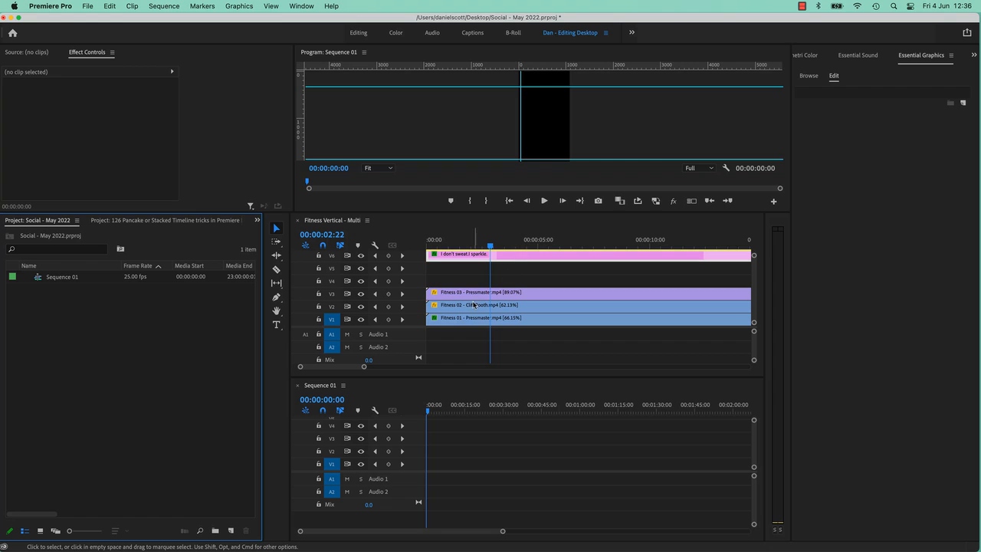
drag(471, 296, 431, 443)
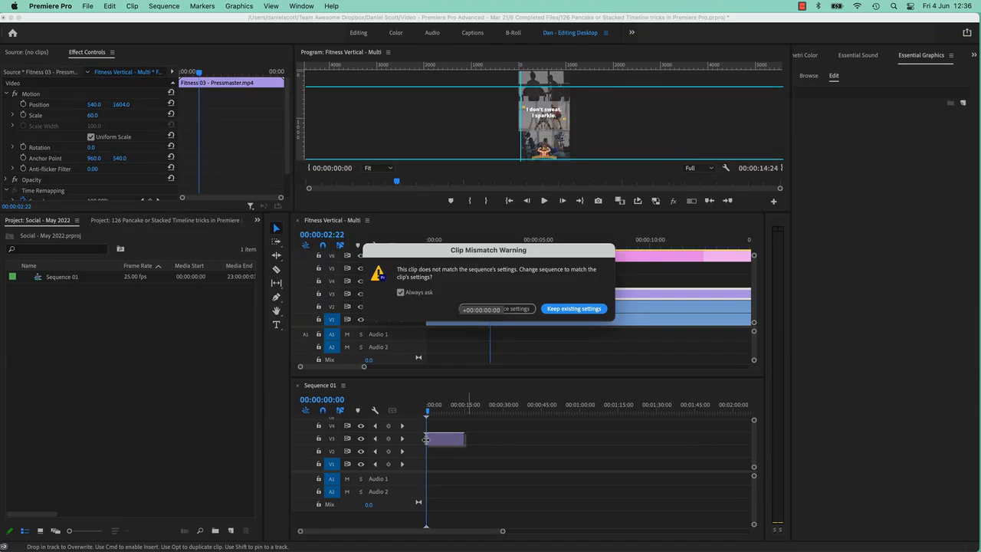
click(560, 309)
Copy the "I don't sweat. I sparkle." graphic into Sequence 01 and place it on track V4 above the Fitness 03 clip
drag(468, 256, 440, 428)
mouse_move(450, 258)
mouse_down()
mouse_move(438, 432)
mouse_move(464, 460)
mouse_move(444, 462)
mouse_move(450, 265)
mouse_up()
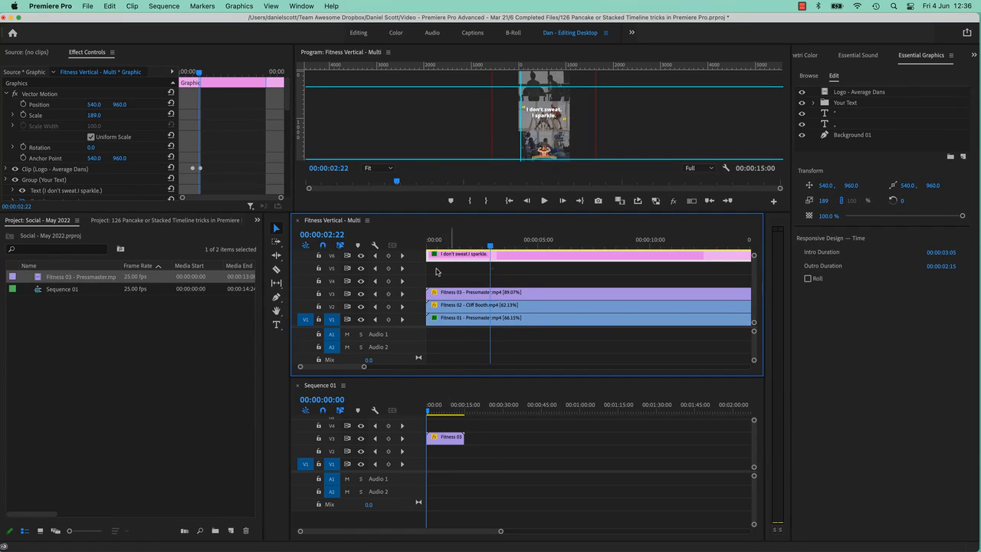
key(super+c)
click(404, 400)
key(super+v)
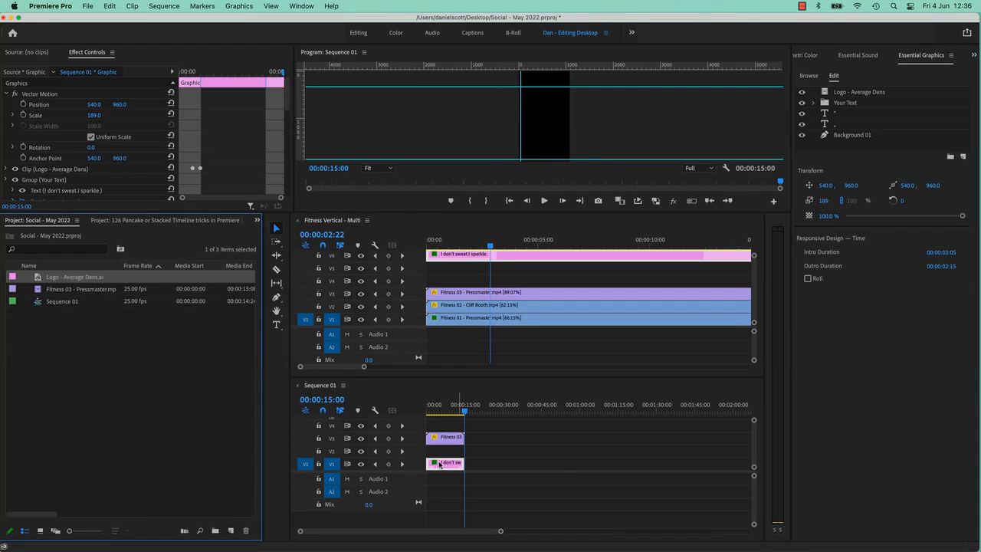
drag(439, 464, 437, 426)
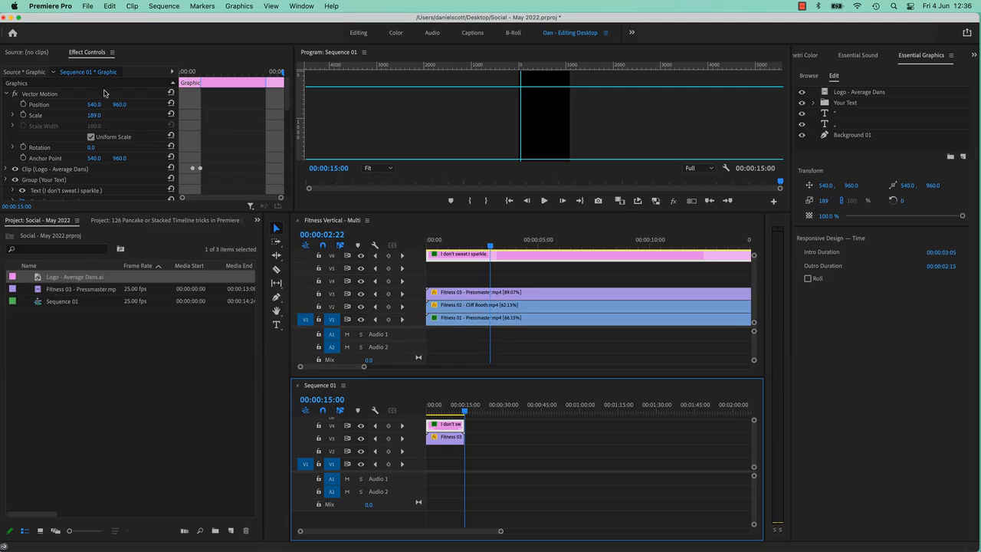
Regroup Sequence 01 with Fitness Vertical - Multi and open the Fitness Vertical - F2 and M1 sequences from the 126 Pancake project
drag(328, 387, 393, 231)
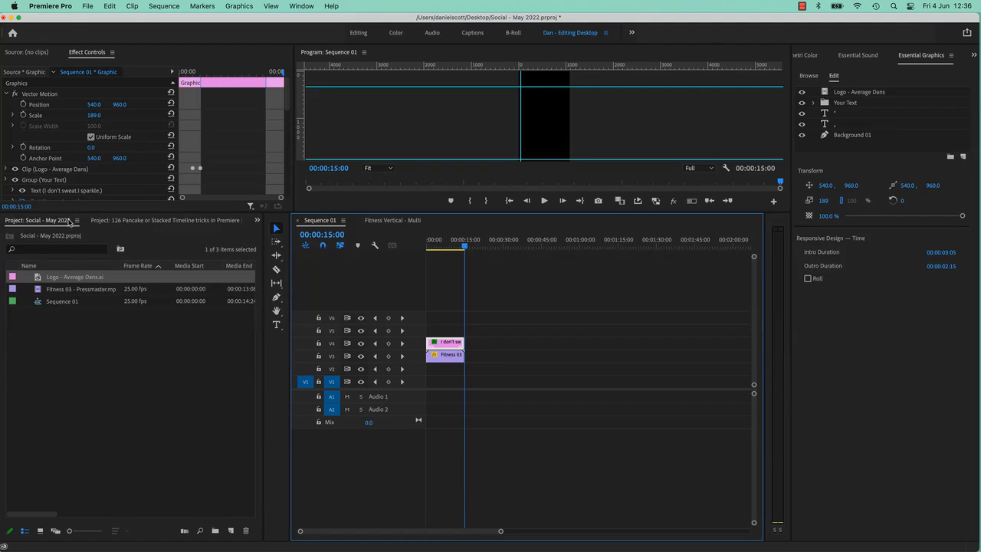
click(108, 222)
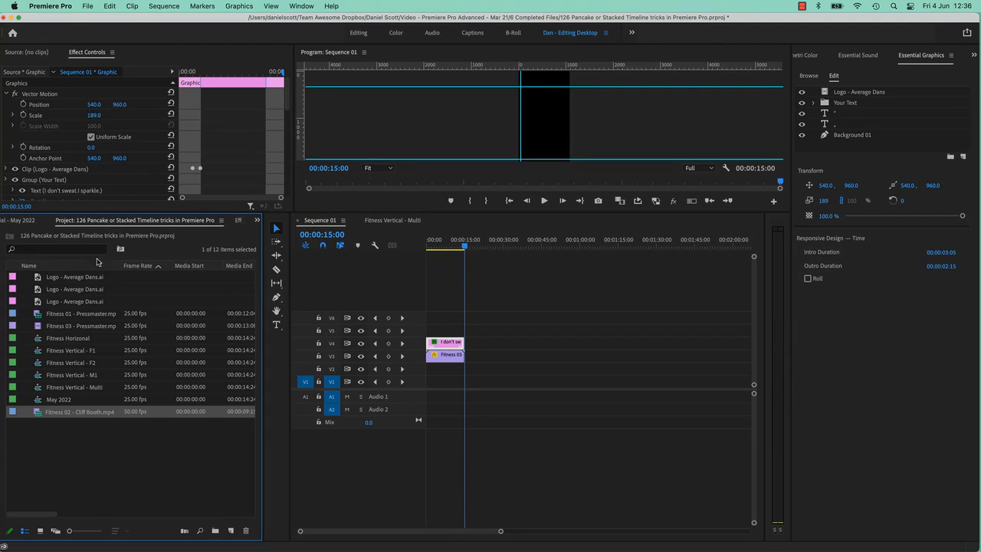
double_click(39, 366)
double_click(39, 387)
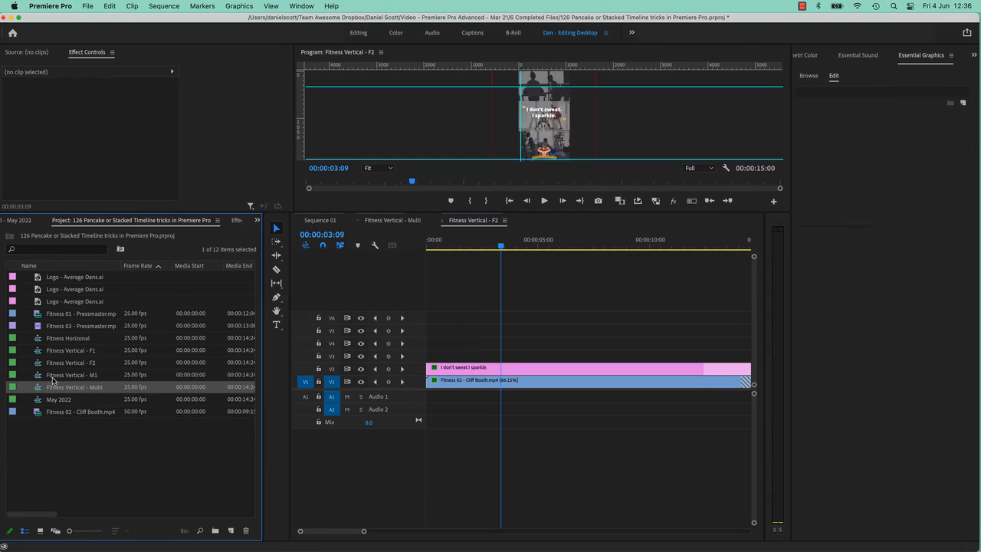
double_click(38, 374)
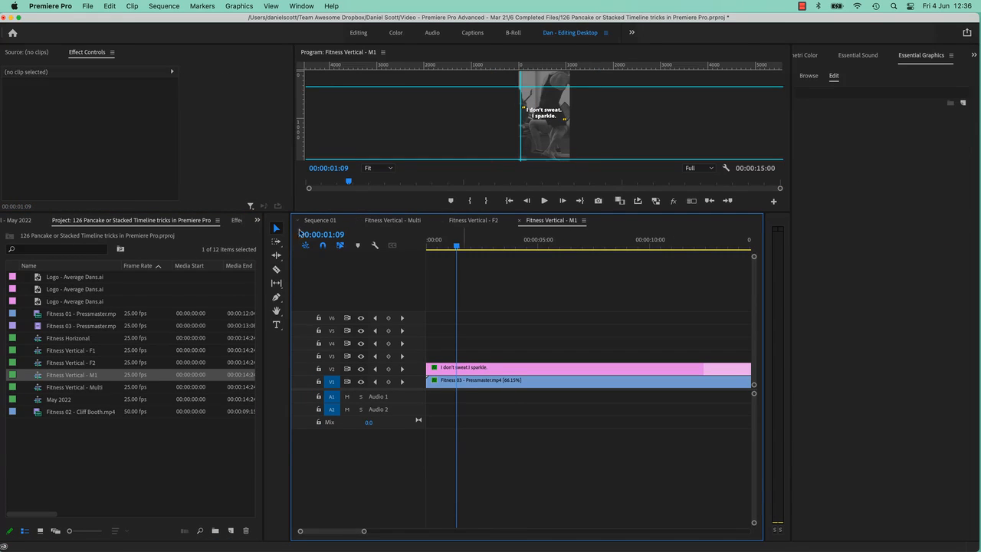
Reorder the open timelines as Fitness Vertical - M1, Fitness Vertical - F2, Sequence 01, Fitness Vertical - Multi
click(398, 221)
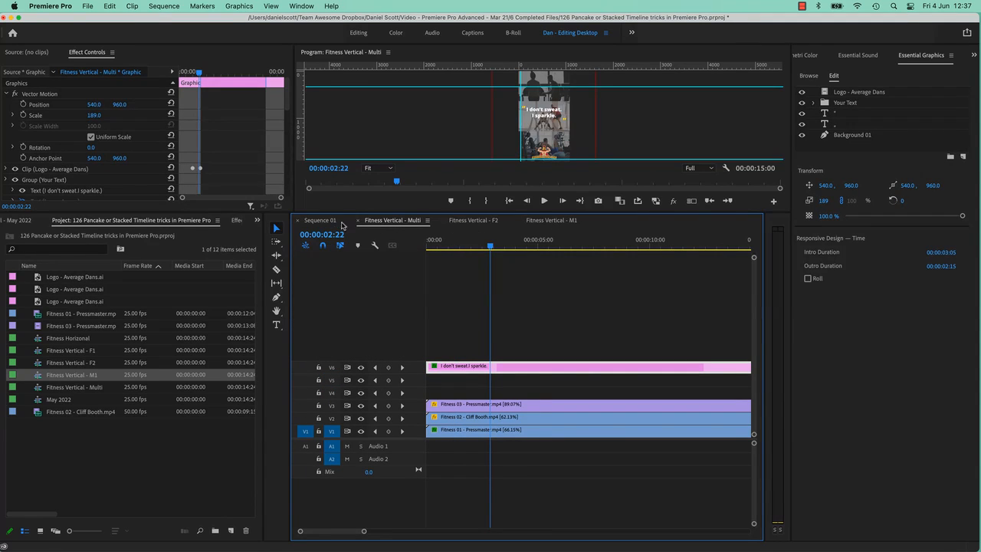
drag(342, 224, 568, 227)
key(shift+3)
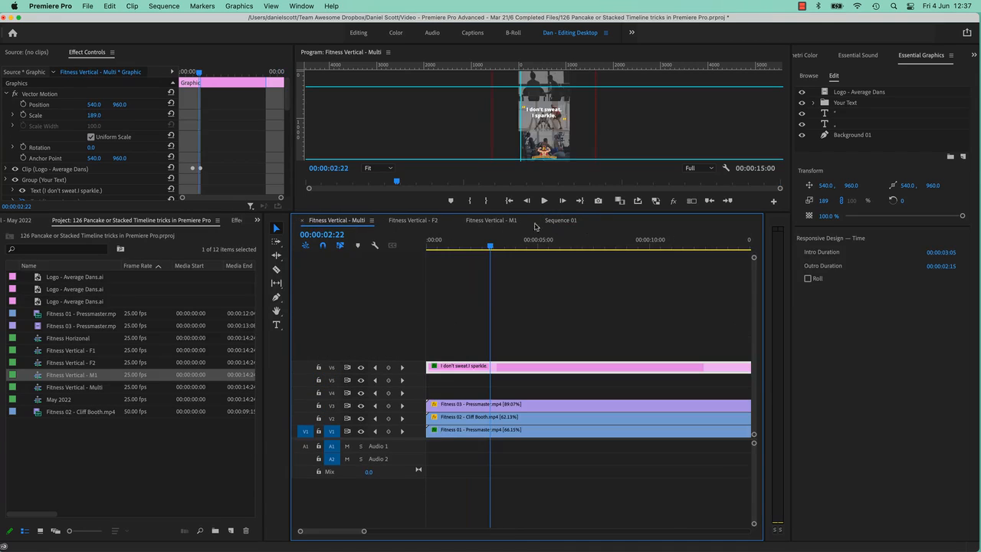
drag(343, 224, 557, 225)
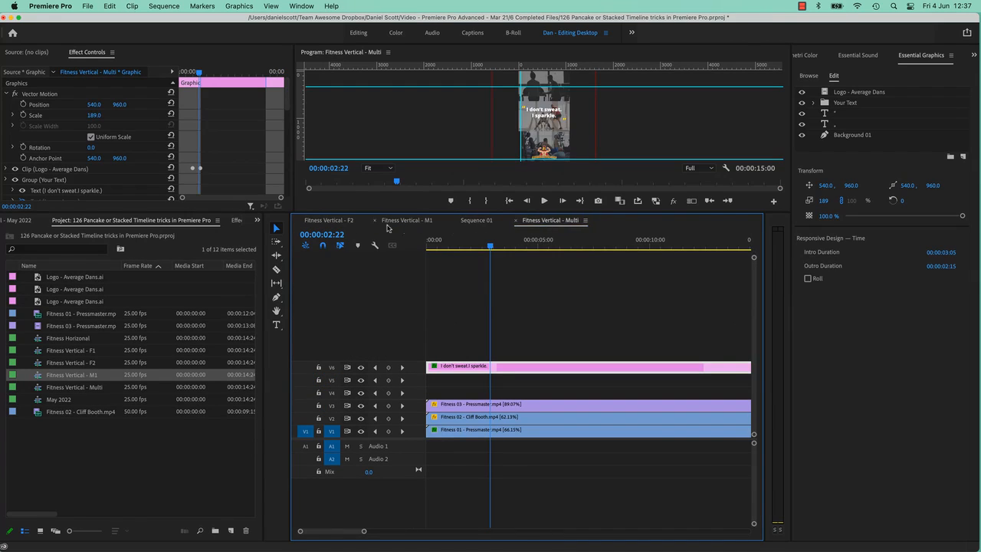
click(489, 224)
drag(414, 224, 343, 226)
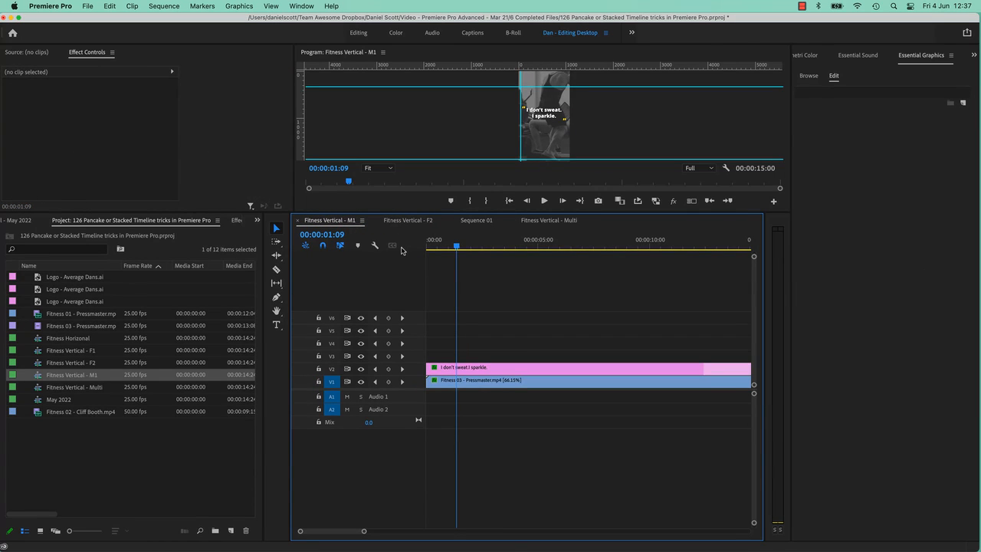
Close all other timelines, keeping only Fitness Vertical - M1 open
right_click(334, 224)
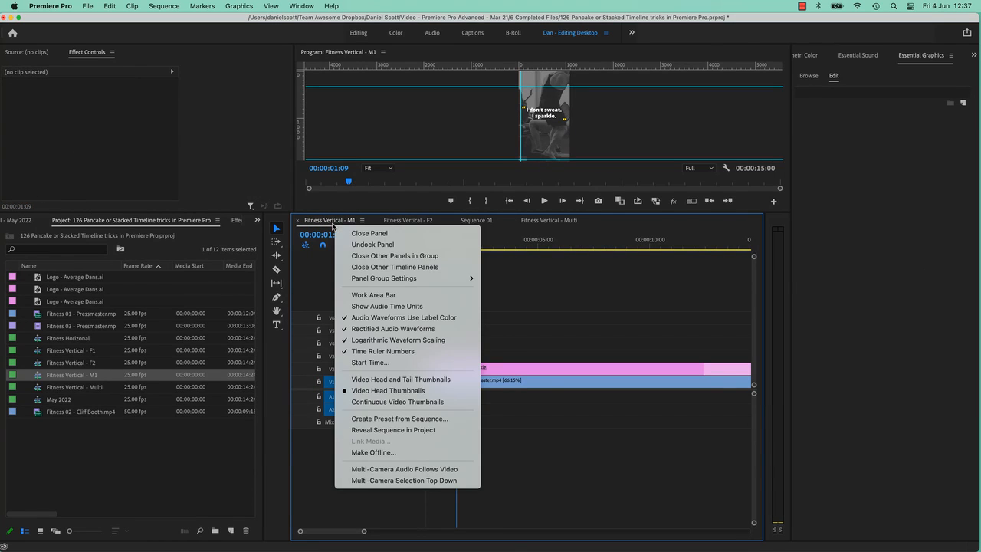
click(410, 267)
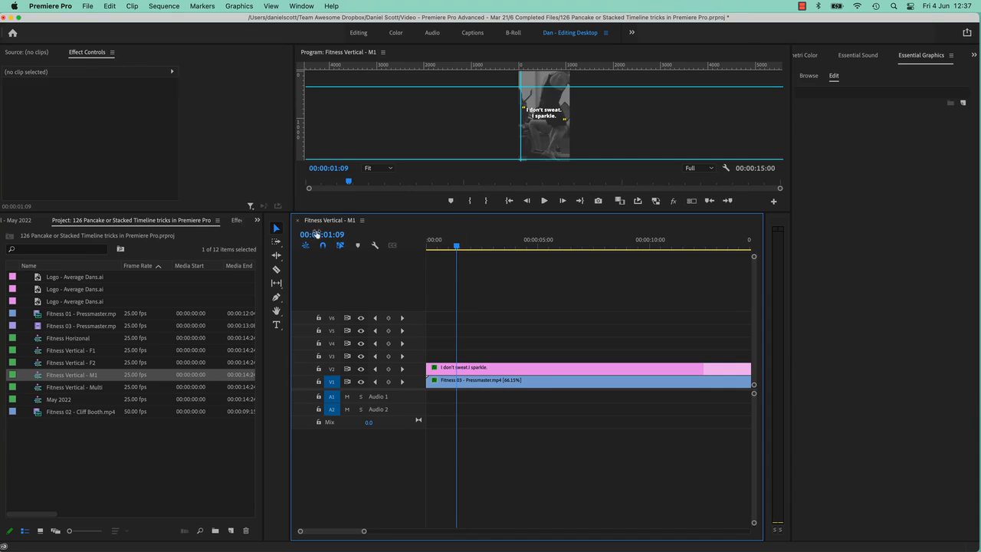
right_click(345, 228)
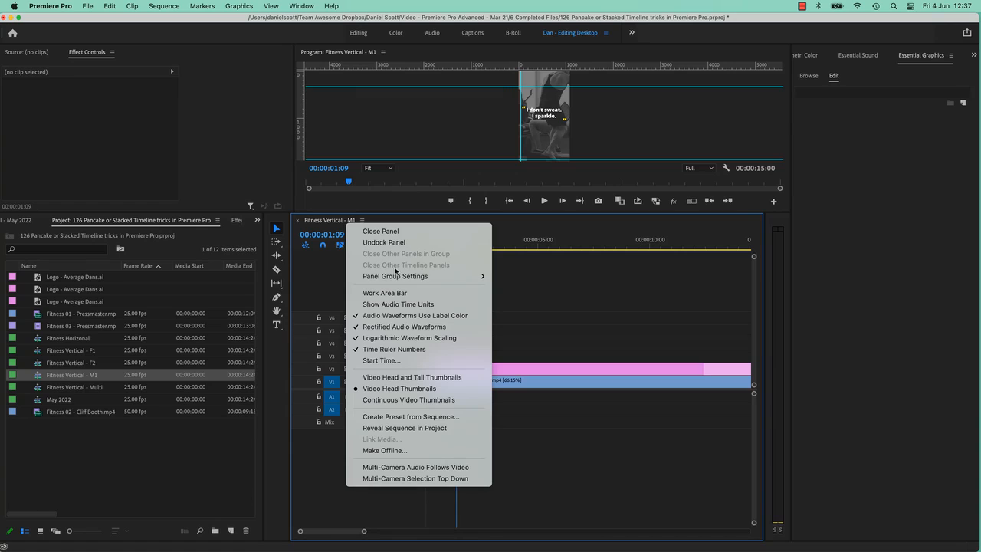
click(553, 275)
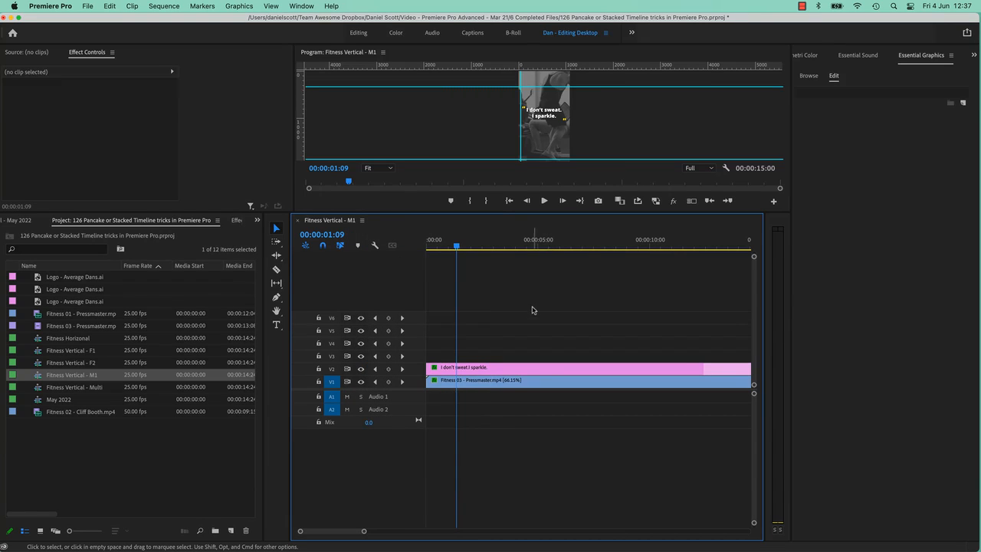